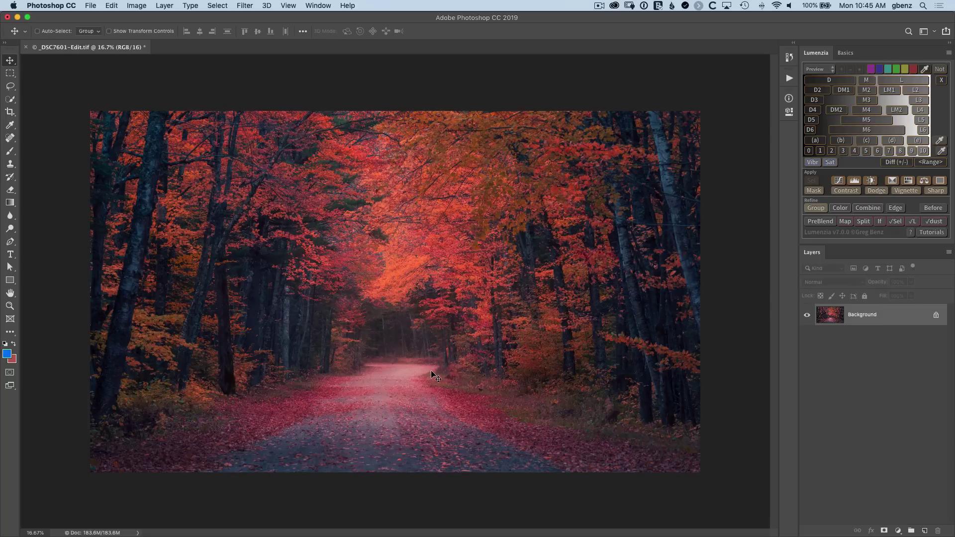
# Select the Rectangular Marquee tool
pyautogui.click(10, 73)
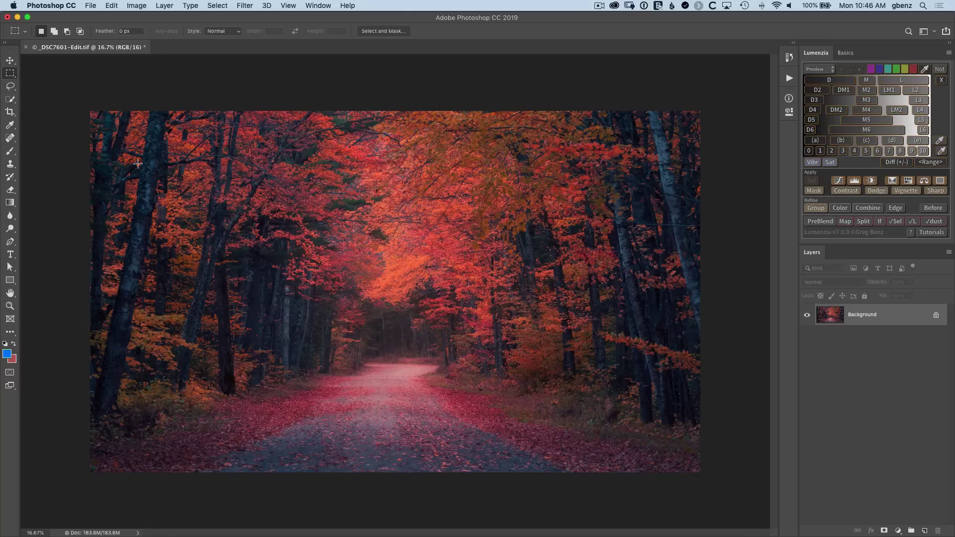
# Create a Lumenzia Vignette layer from a large central rectangle, raising its opacity to 52%
pyautogui.moveTo(175, 212); pyautogui.dragTo(634, 436)
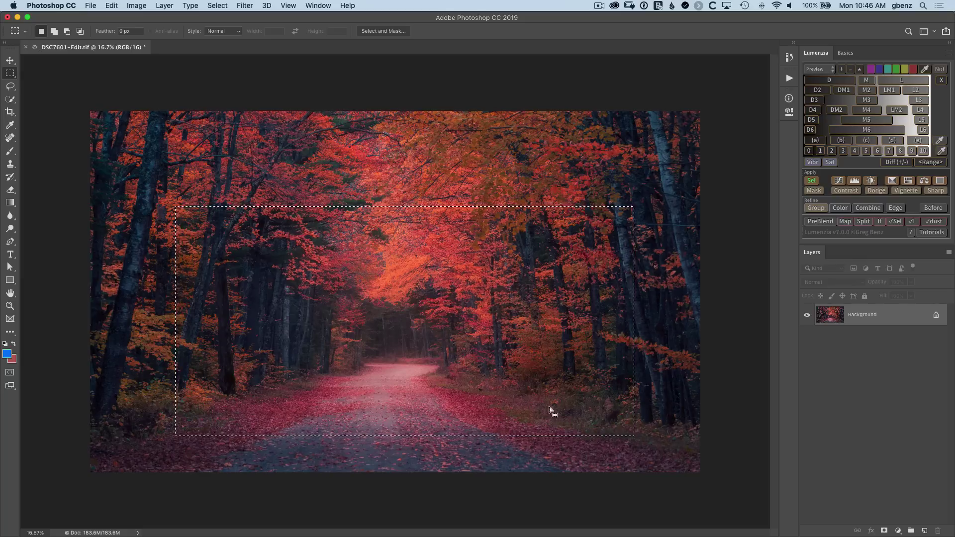
pyautogui.click(906, 191)
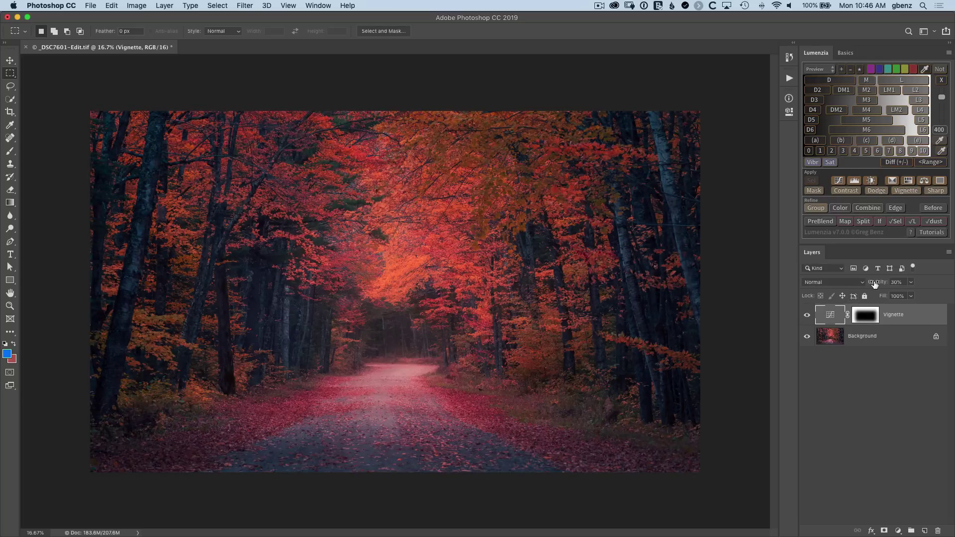
pyautogui.moveTo(875, 284)
pyautogui.mouseDown()
pyautogui.moveTo(892, 283)
pyautogui.moveTo(883, 283)
pyautogui.mouseUp()
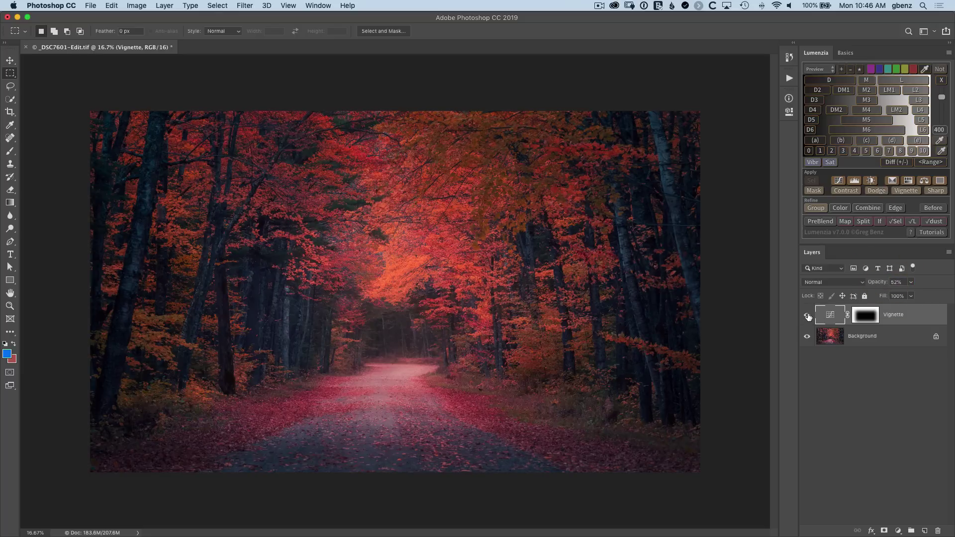
# Toggle the Vignette layer's visibility to compare the photo with and without it
pyautogui.click(808, 316)
pyautogui.click(808, 316)
pyautogui.click(808, 316)
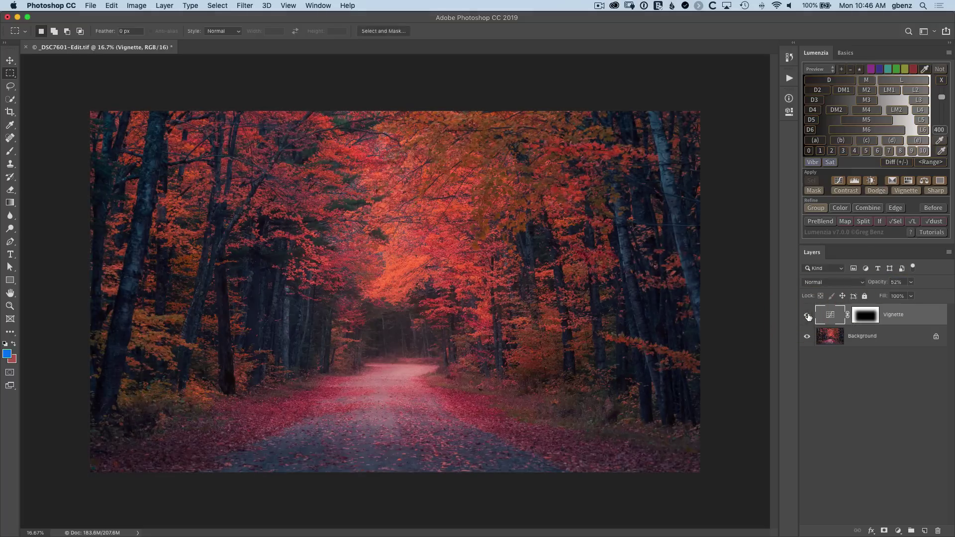
pyautogui.click(808, 317)
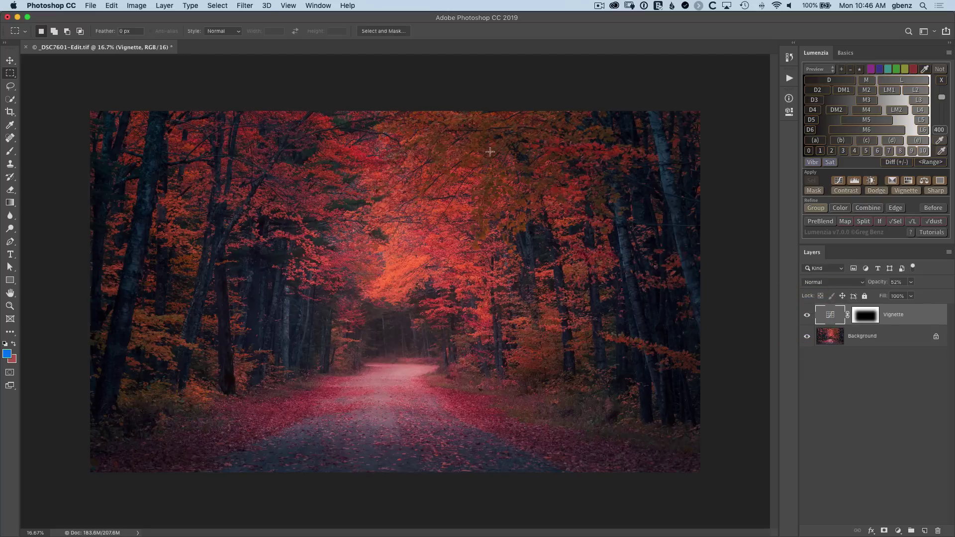
pyautogui.click(808, 316)
pyautogui.click(807, 317)
pyautogui.click(806, 318)
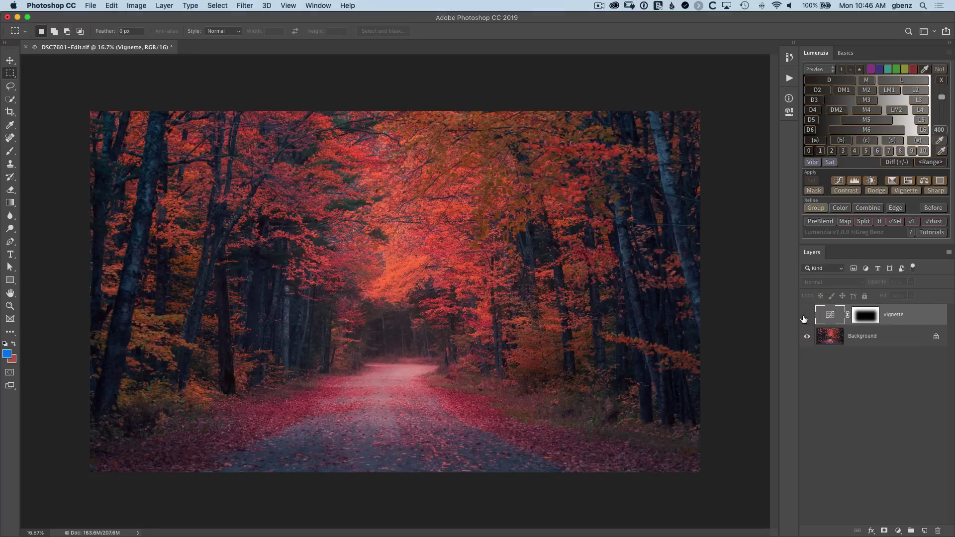
pyautogui.click(806, 317)
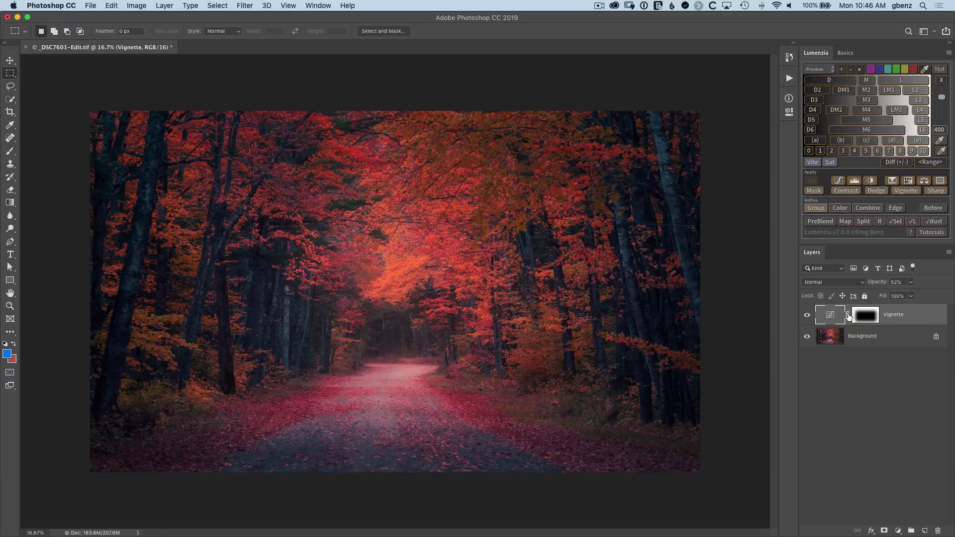
# Limit the Vignette layer with the If:under Dark 3 (D3) Blend If in Lumenzia
pyautogui.click(819, 69)
pyautogui.click(815, 99)
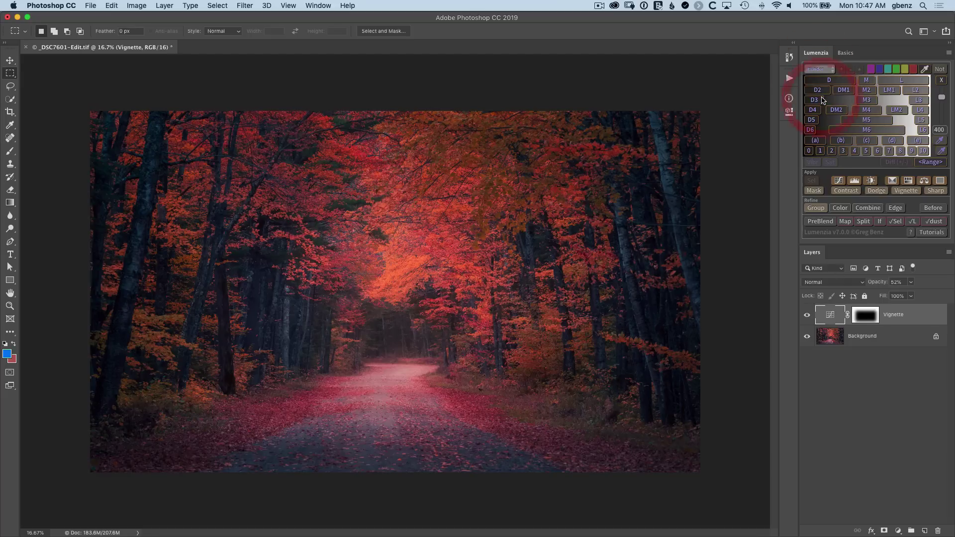
pyautogui.click(815, 101)
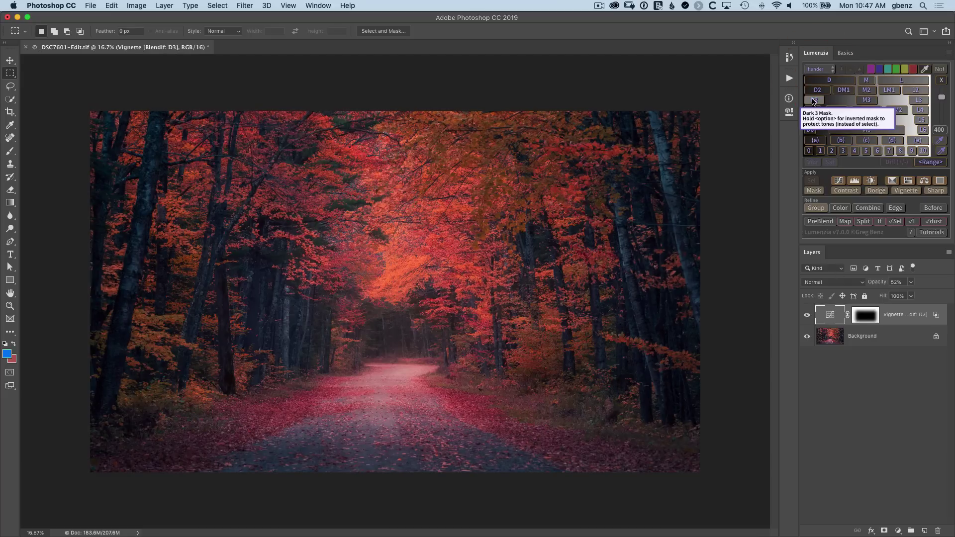
# Compare the result with and without the D3 Blend If and the vignette layer
pyautogui.press('super+z')
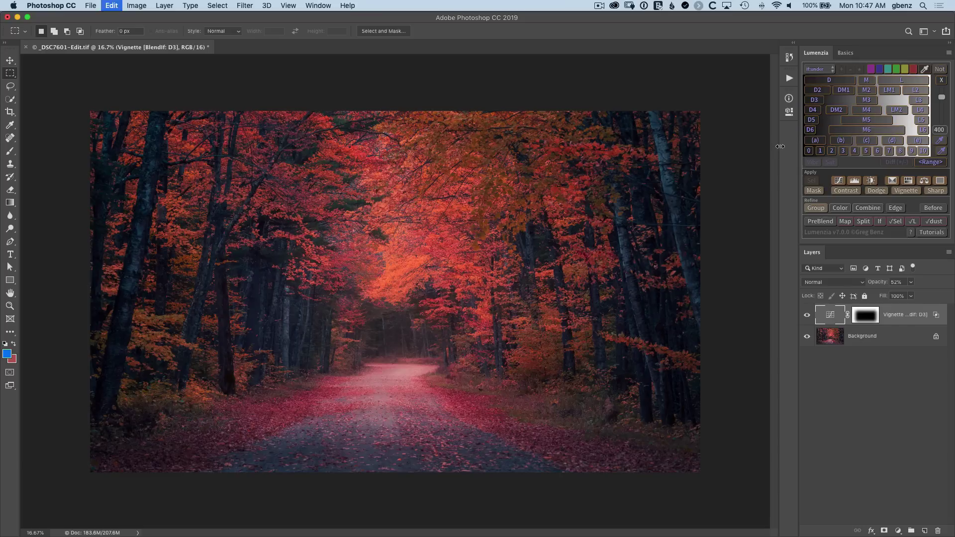
pyautogui.press('super+shift+z')
pyautogui.press('super+z')
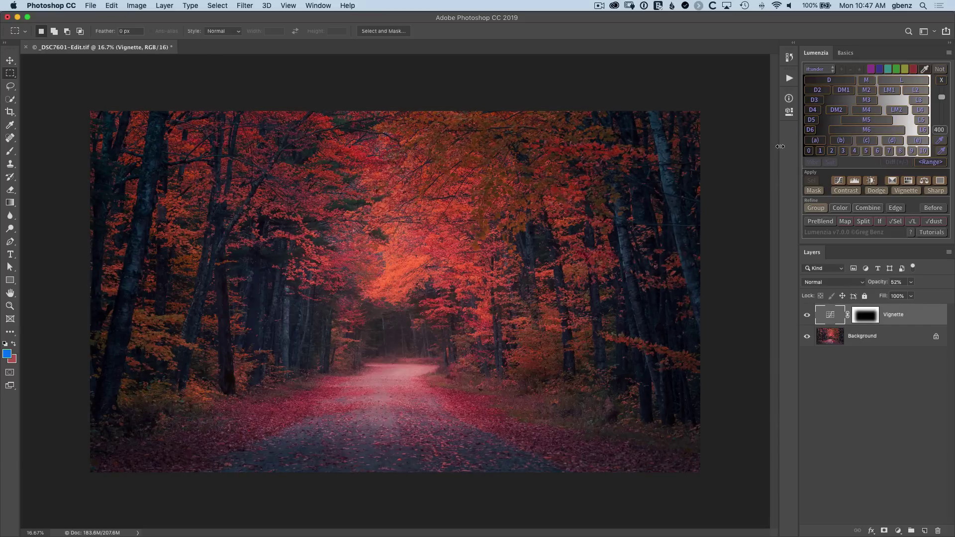
pyautogui.press('super+shift+z')
pyautogui.press('super+z')
pyautogui.press('super+shift+z')
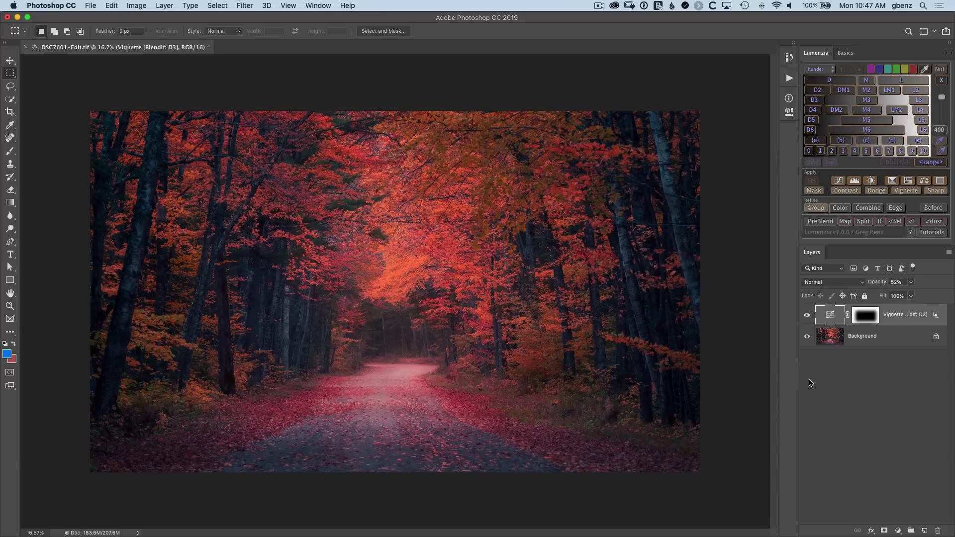
pyautogui.click(807, 315)
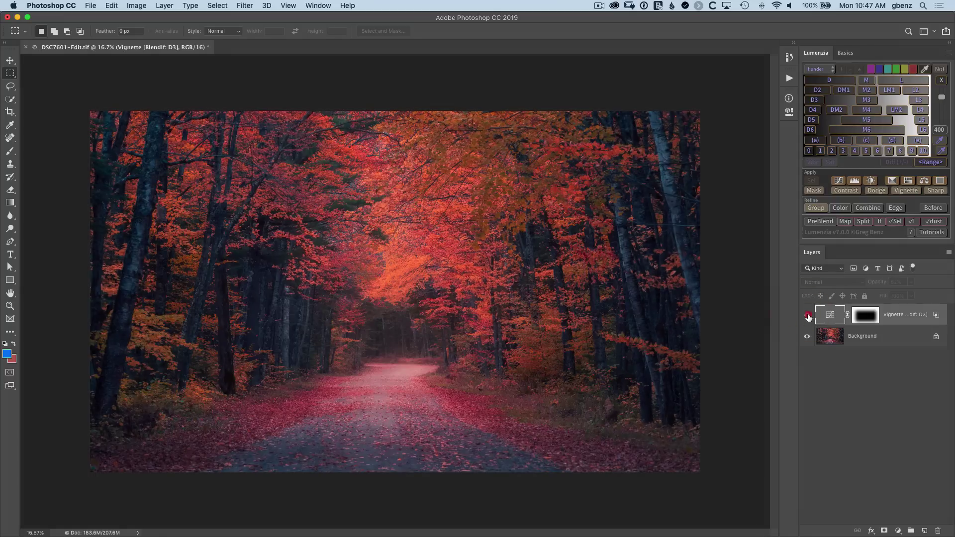
pyautogui.click(808, 315)
pyautogui.click(808, 316)
pyautogui.click(807, 315)
pyautogui.click(807, 316)
pyautogui.click(808, 316)
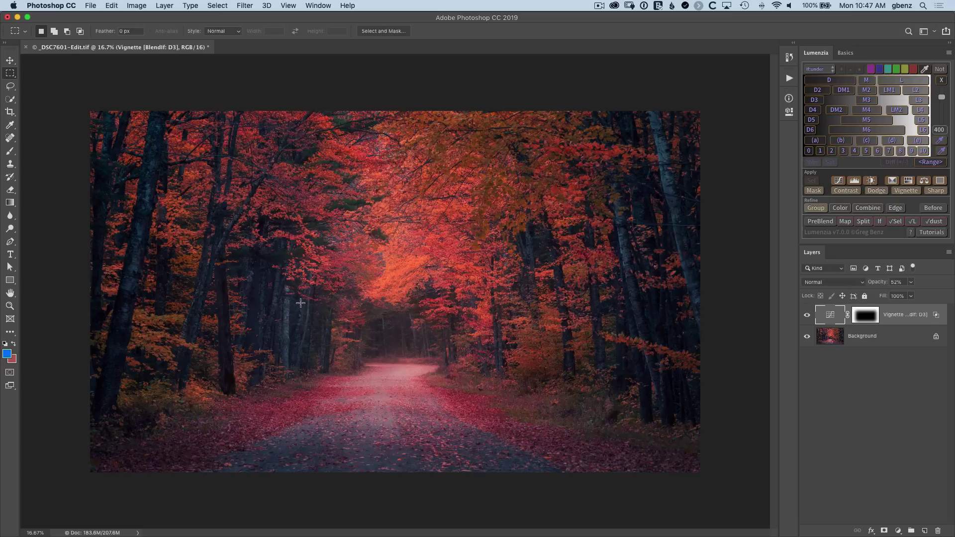
# Add a Vignette (inner) layer from a smaller rectangle around the road's centre, toggling it to compare
pyautogui.moveTo(302, 299); pyautogui.dragTo(482, 423)
pyautogui.click(904, 192)
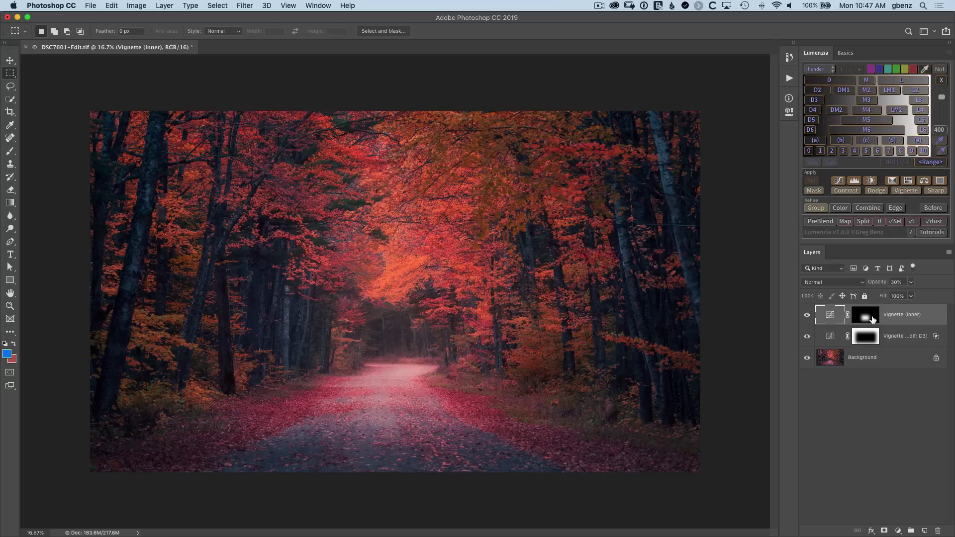
pyautogui.click(807, 315)
pyautogui.click(807, 315)
pyautogui.click(807, 315)
pyautogui.click(807, 315)
pyautogui.click(807, 315)
pyautogui.click(807, 315)
pyautogui.click(918, 91)
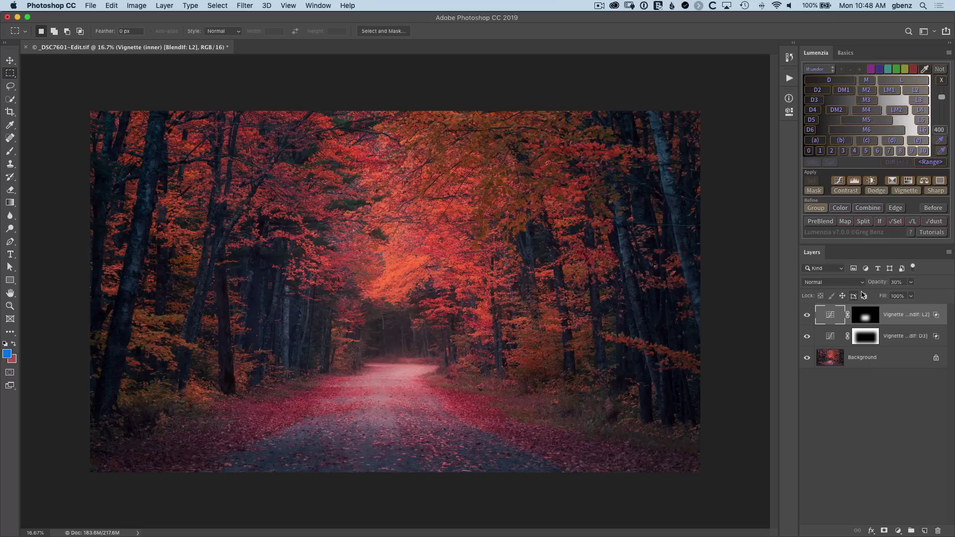
pyautogui.press('super+z')
pyautogui.press('super+shift+z')
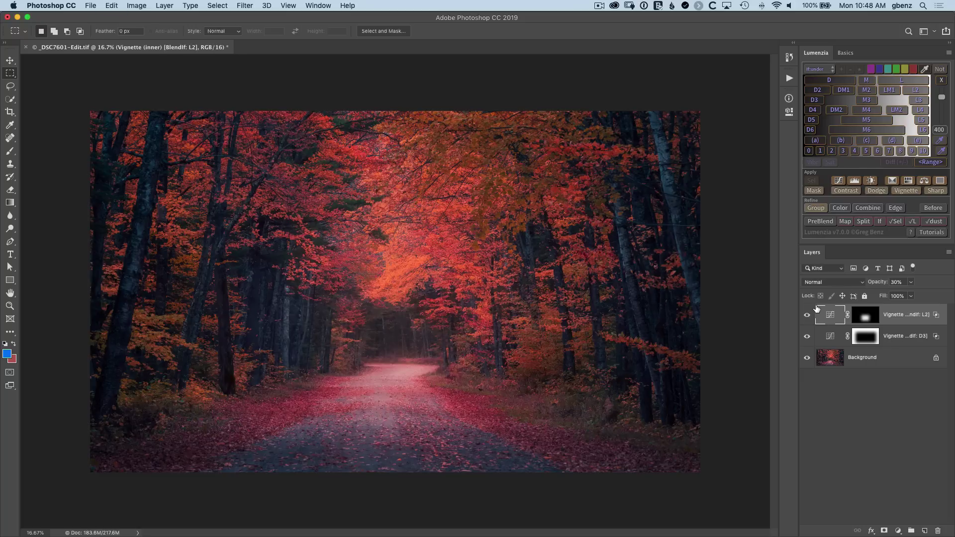
pyautogui.press('super+z')
pyautogui.press('super+shift+z')
pyautogui.moveTo(893, 281); pyautogui.dragTo(921, 281)
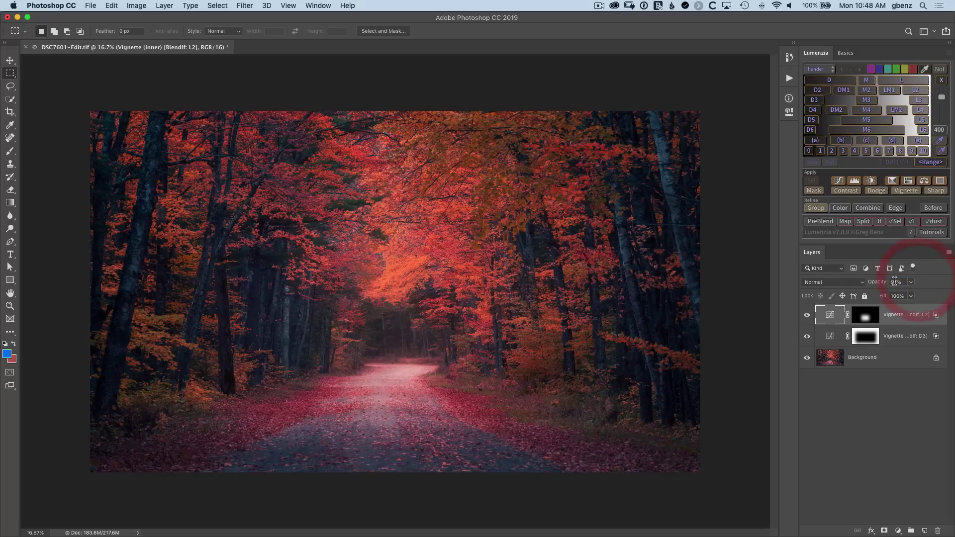
pyautogui.keyDown('alt'); pyautogui.click(807, 358); pyautogui.keyUp('alt')
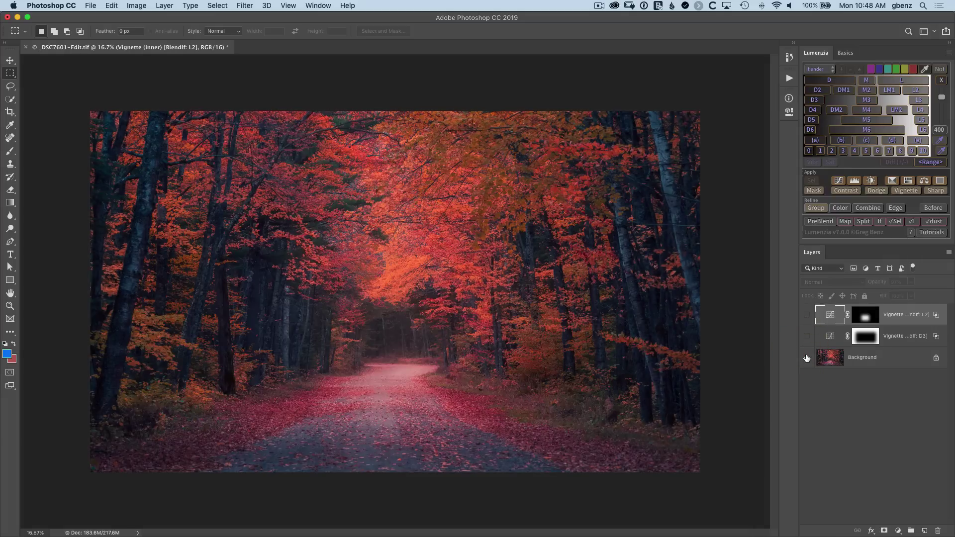
pyautogui.keyDown('alt'); pyautogui.click(808, 357); pyautogui.keyUp('alt')
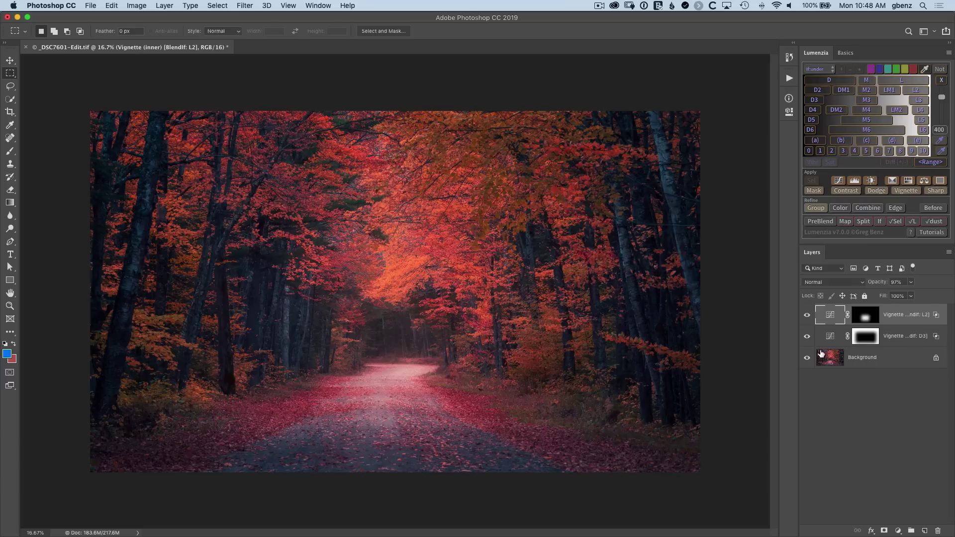
pyautogui.keyDown('alt'); pyautogui.click(807, 358); pyautogui.keyUp('alt')
pyautogui.keyDown('alt'); pyautogui.click(807, 358); pyautogui.keyUp('alt')
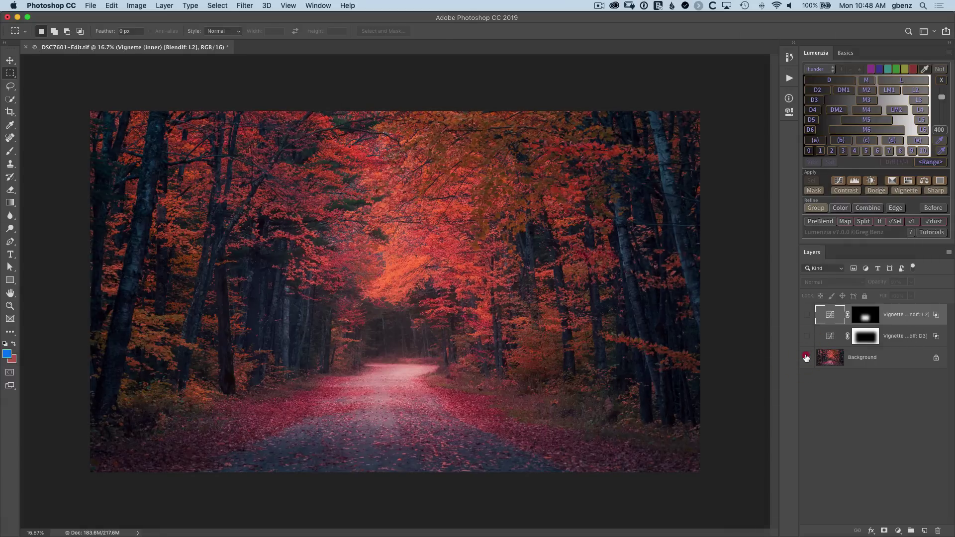
pyautogui.keyDown('alt'); pyautogui.click(807, 358); pyautogui.keyUp('alt')
pyautogui.keyDown('alt'); pyautogui.click(807, 358); pyautogui.keyUp('alt')
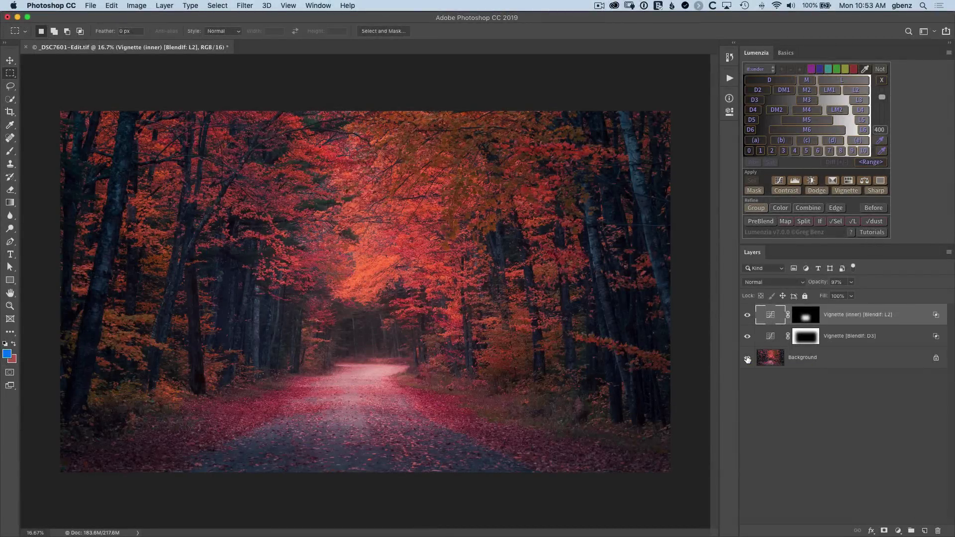
# Hide both vignettes, invert a central rectangle selection, and add a border-masked Brightness/Contrast layer
pyautogui.moveTo(747, 315); pyautogui.dragTo(747, 337)
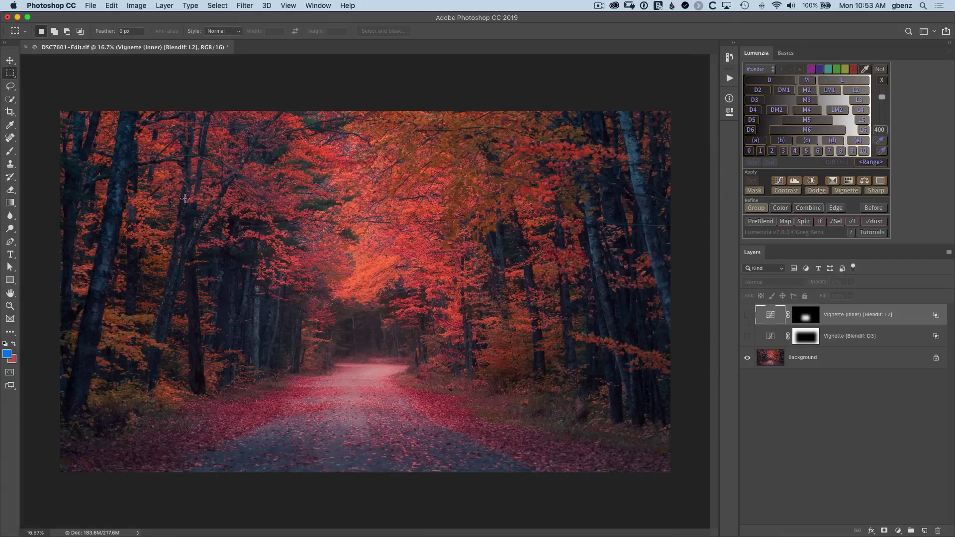
pyautogui.moveTo(139, 196); pyautogui.dragTo(608, 438)
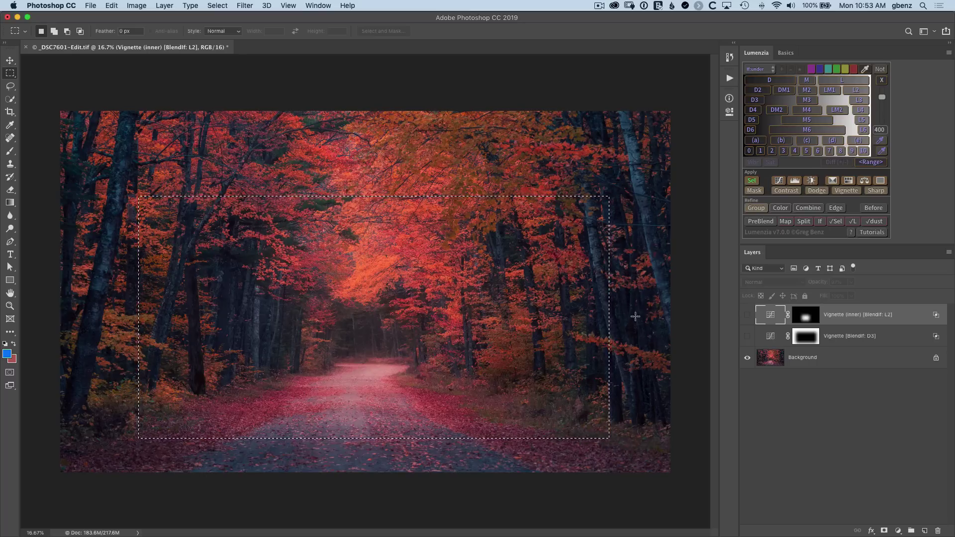
pyautogui.click(218, 6)
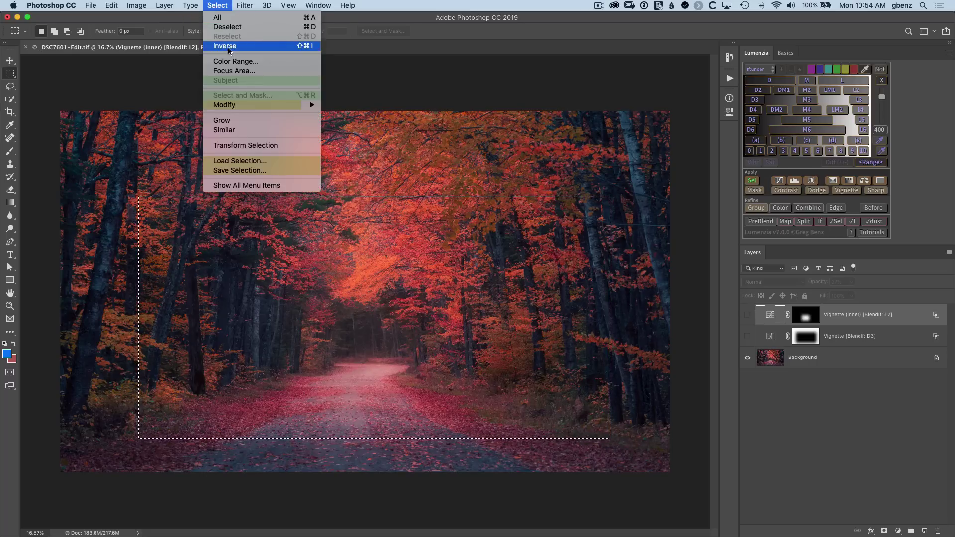
pyautogui.click(225, 46)
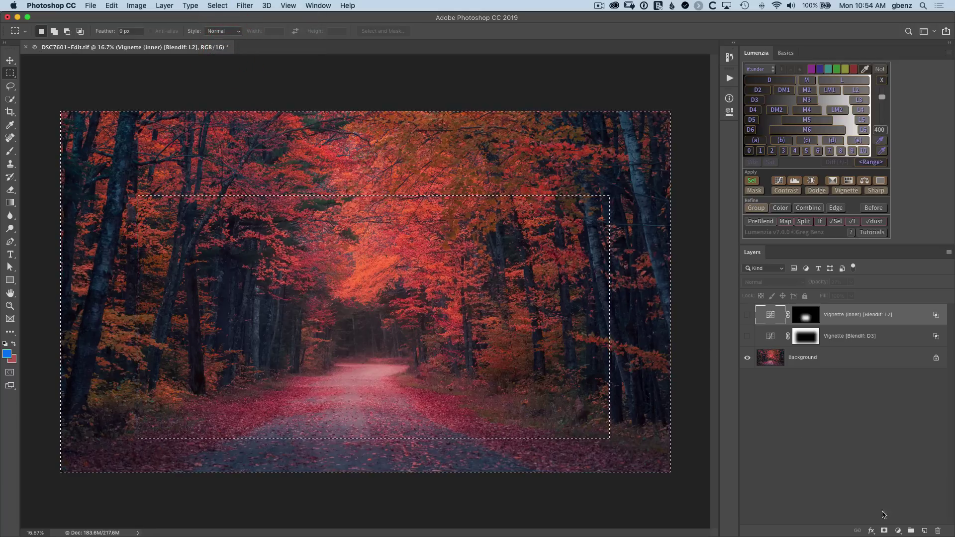
pyautogui.click(898, 531)
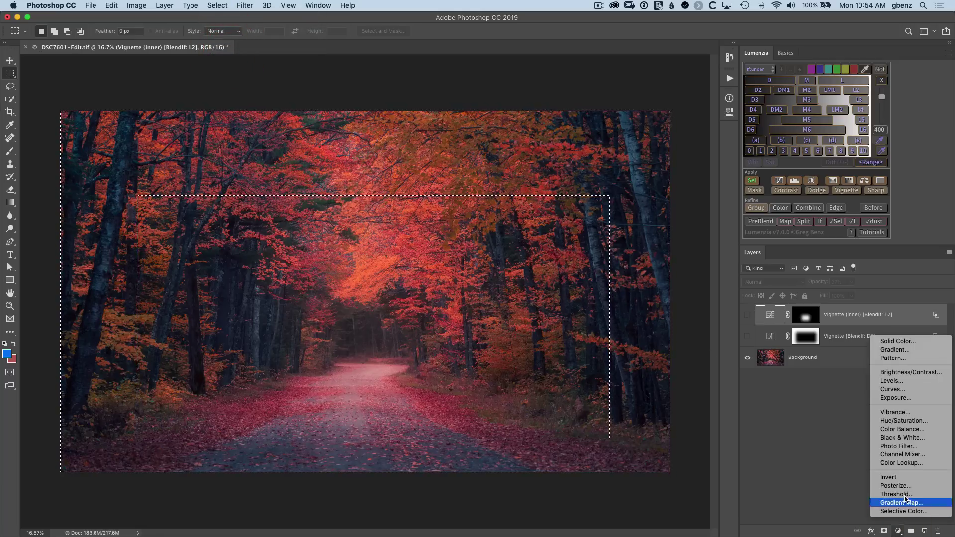
pyautogui.click(902, 372)
# Set Brightness to -103 and feather the Brightness/Contrast mask to 455.8 px
pyautogui.moveTo(619, 155); pyautogui.dragTo(560, 157)
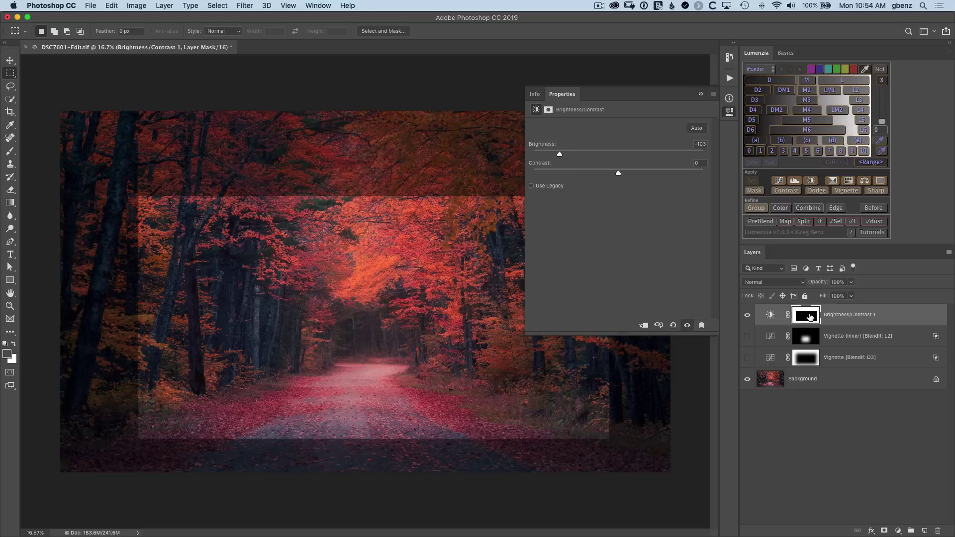
pyautogui.click(805, 317)
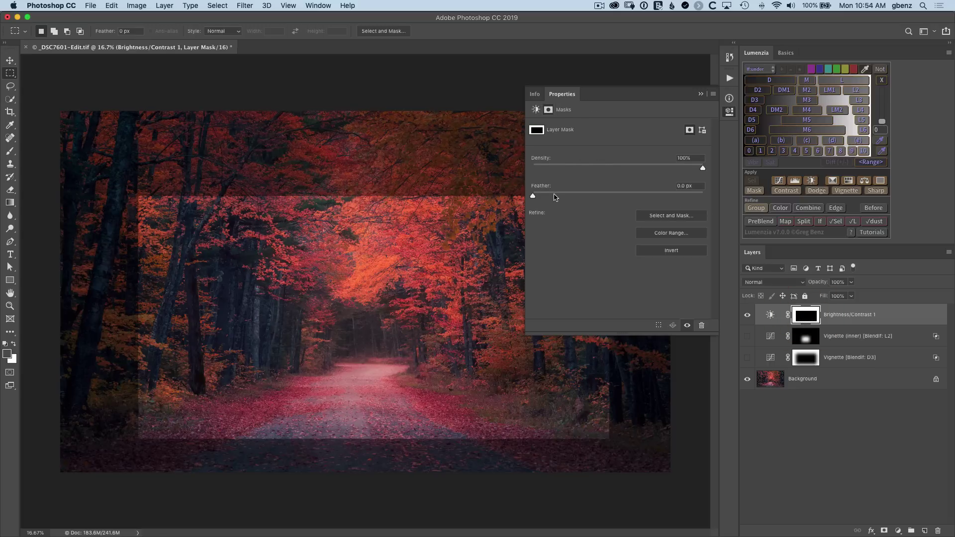
pyautogui.moveTo(533, 198); pyautogui.dragTo(683, 205)
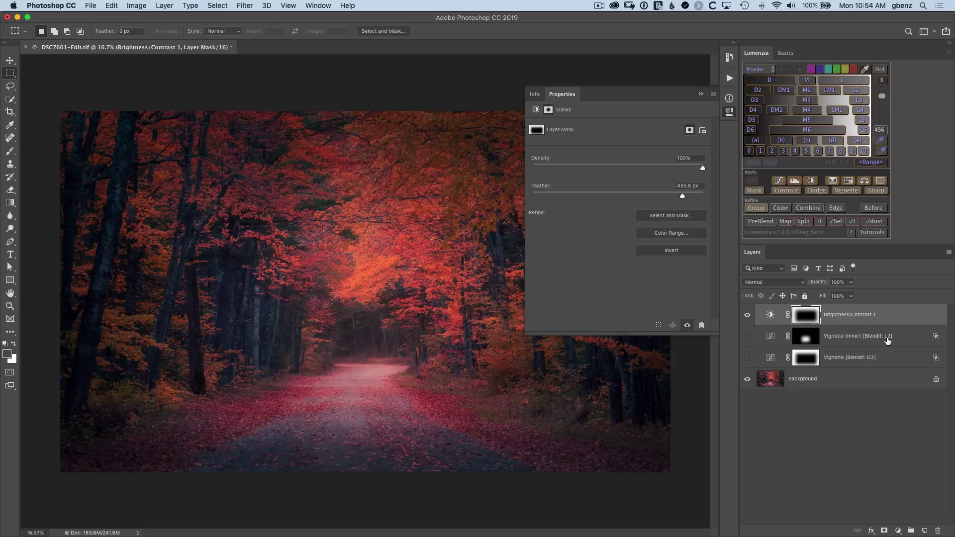
# Split the Brightness/Contrast layer's Underlying Layer white Blend If slider to 16/251
pyautogui.doubleClick(911, 316)
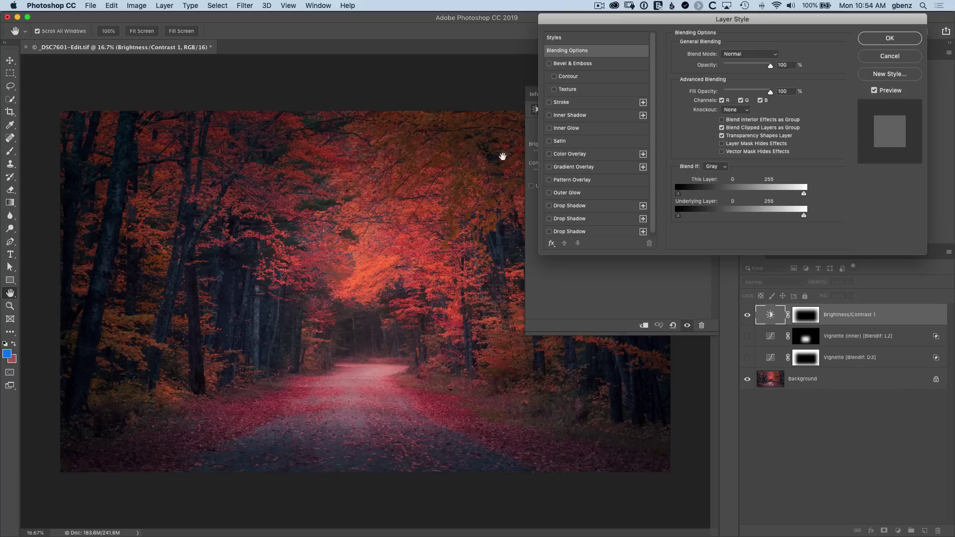
pyautogui.moveTo(805, 216); pyautogui.dragTo(666, 216)
pyautogui.press('super+z')
pyautogui.moveTo(807, 217); pyautogui.dragTo(685, 217)
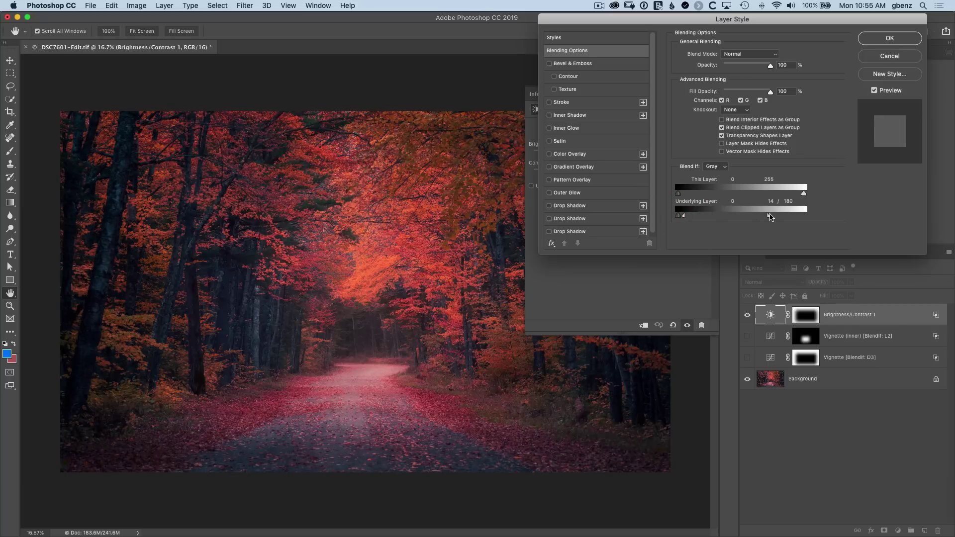
pyautogui.moveTo(769, 217); pyautogui.dragTo(803, 217)
# Compare the blending via Preview, apply it, and collapse the Properties panel
pyautogui.click(875, 91)
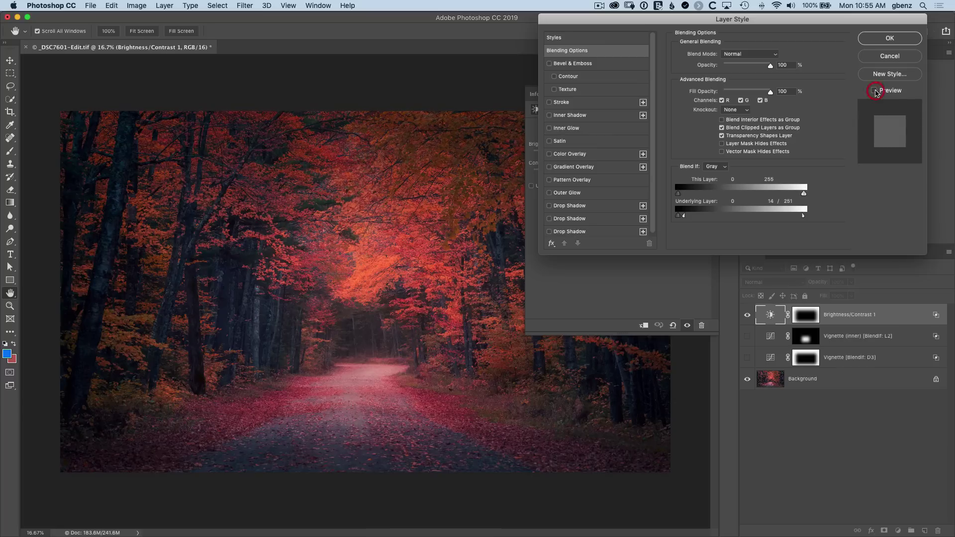
pyautogui.click(875, 91)
pyautogui.click(874, 91)
pyautogui.click(875, 91)
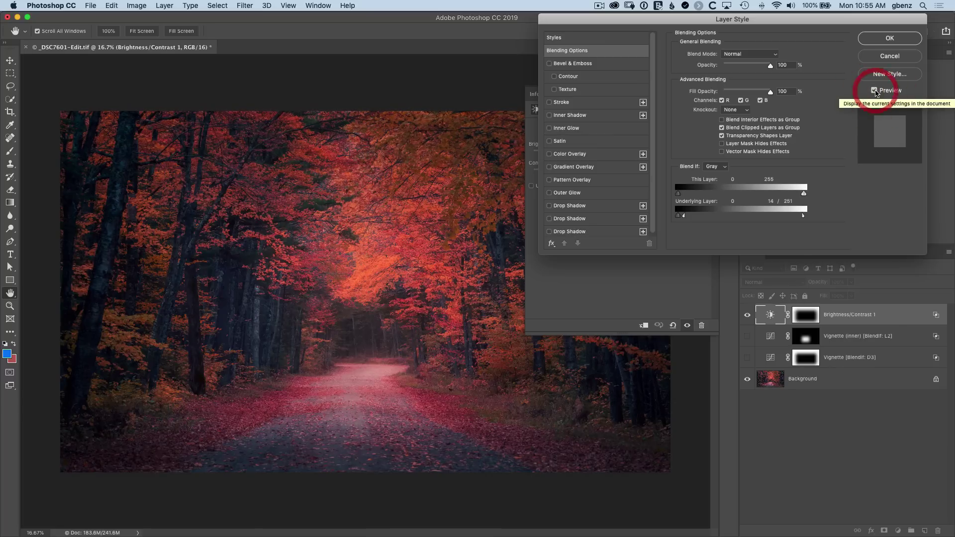
pyautogui.click(874, 91)
pyautogui.click(875, 91)
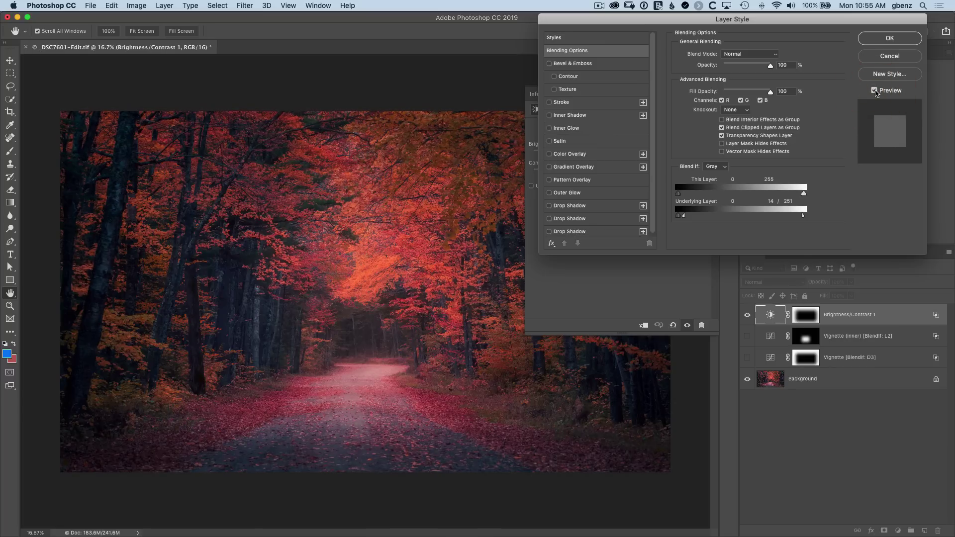
pyautogui.click(876, 40)
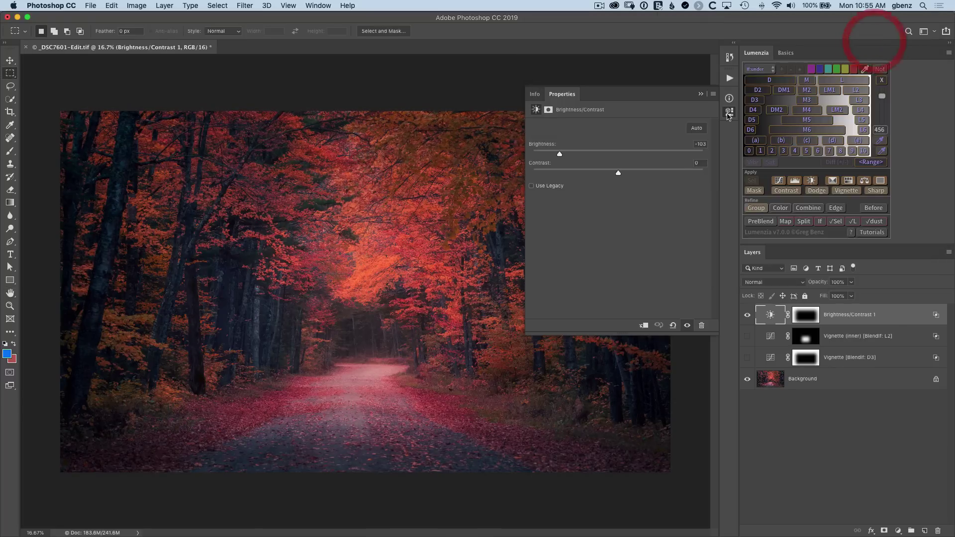
pyautogui.click(730, 112)
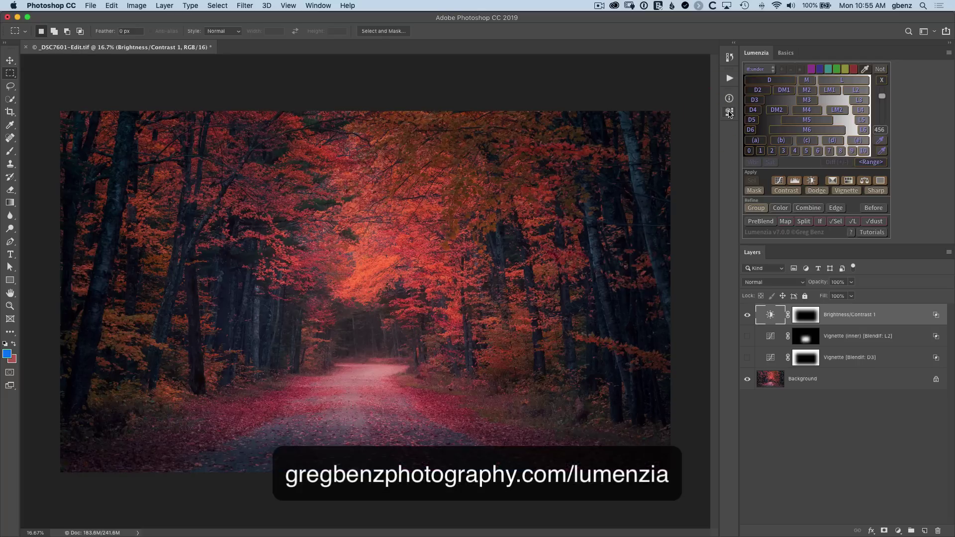